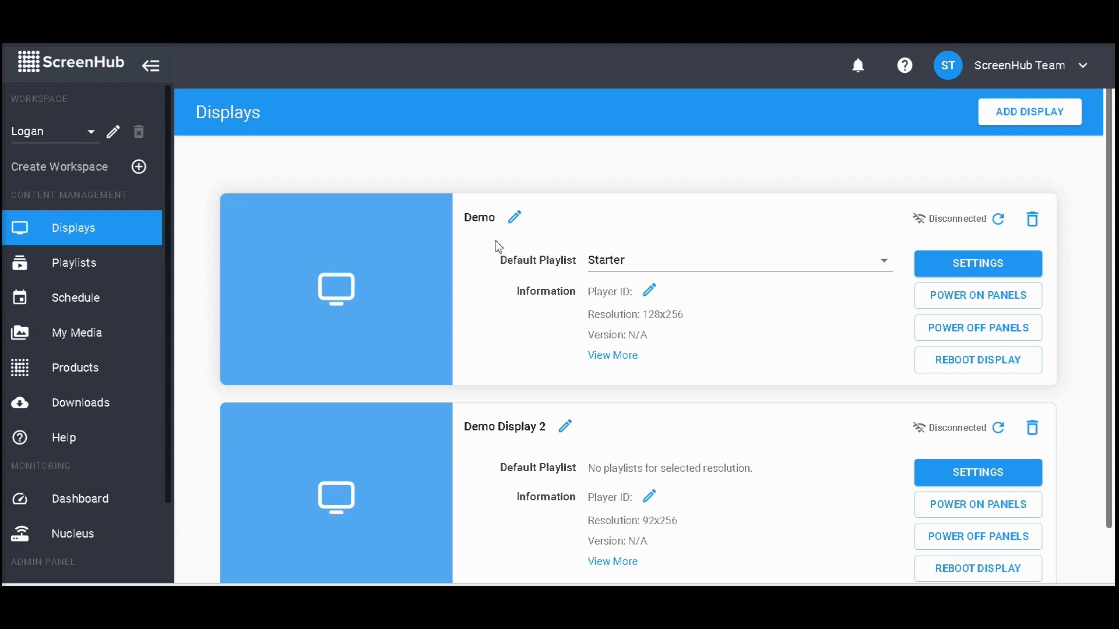
Open Workspace Management from the Team account menu to see the Logan workspace's members.
{"action": "left_click", "coordinate": [1073, 71]}
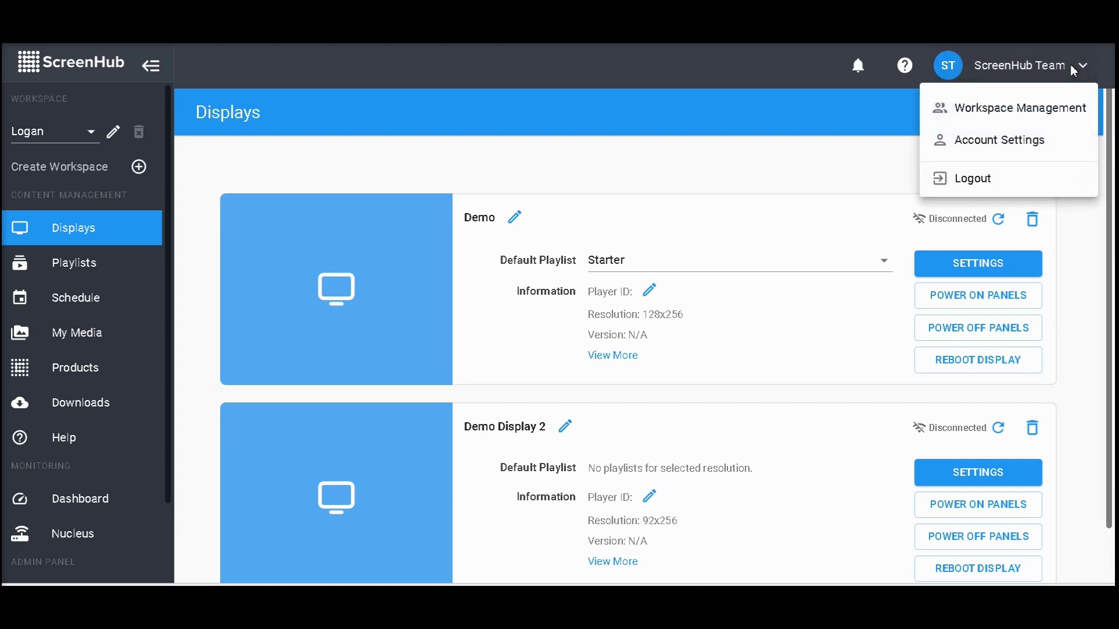
{"action": "left_click", "coordinate": [1009, 117]}
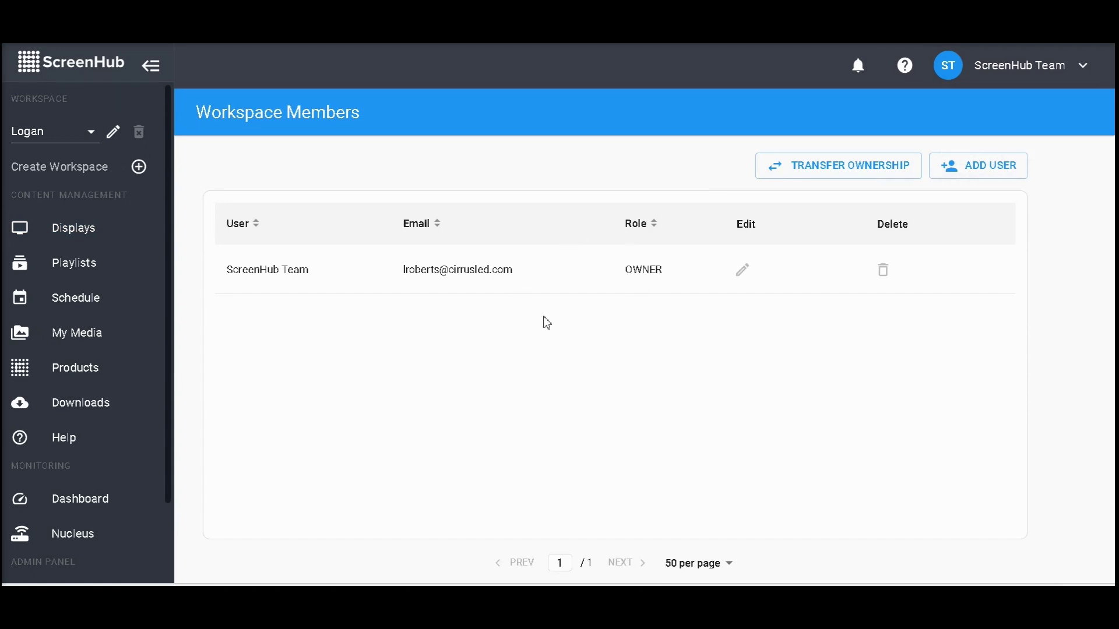
{"action": "left_click", "coordinate": [970, 173]}
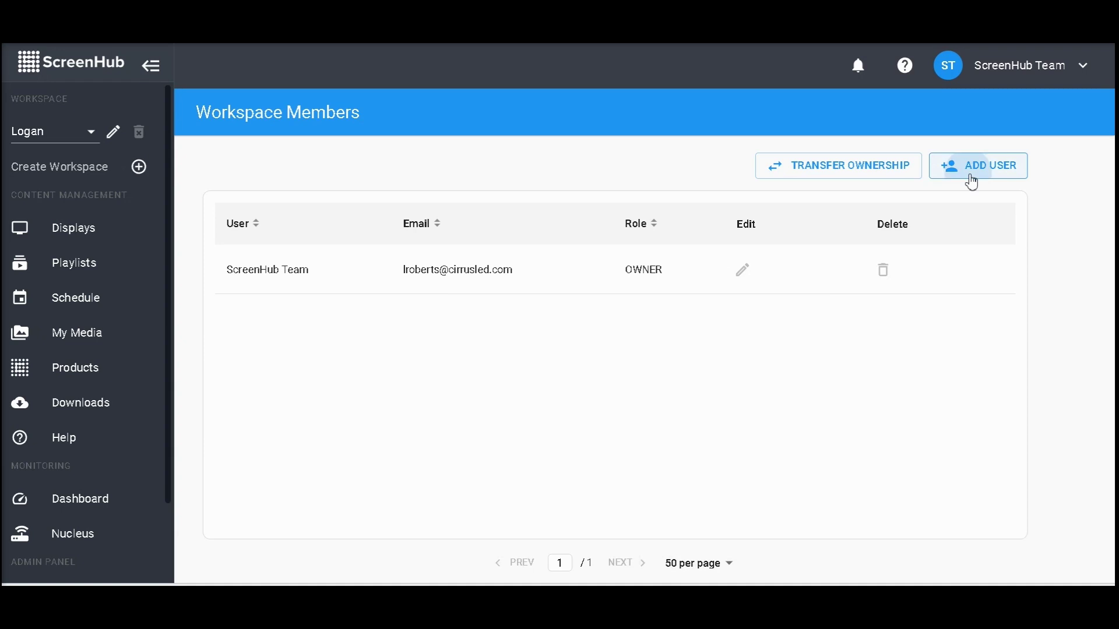
{"action": "left_click", "coordinate": [473, 236]}
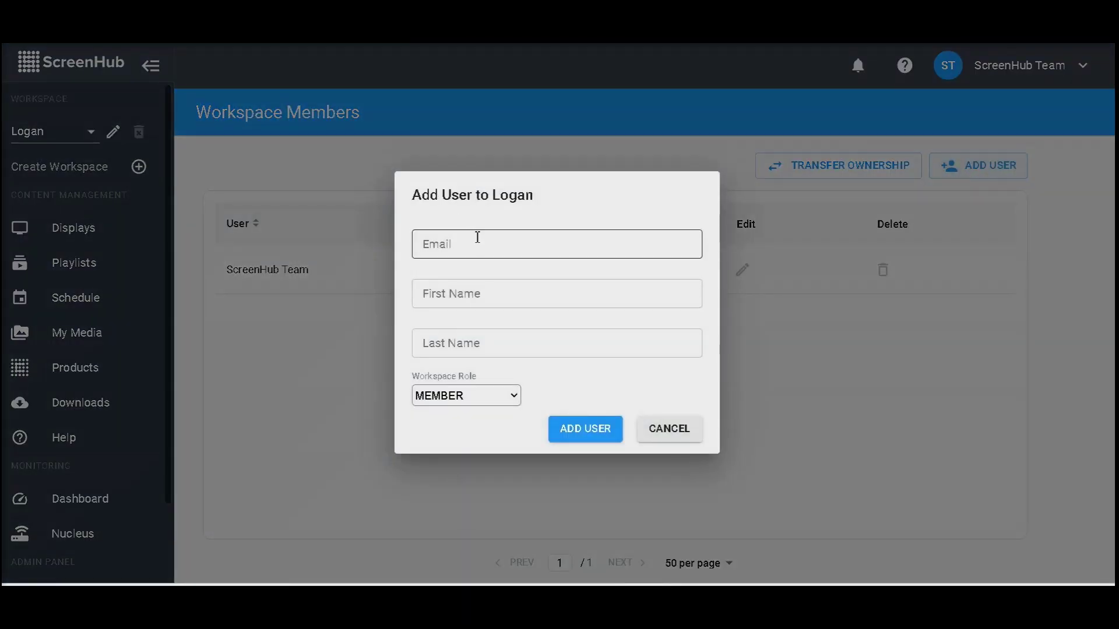
{"action": "left_click", "coordinate": [467, 296]}
{"action": "left_click", "coordinate": [420, 338]}
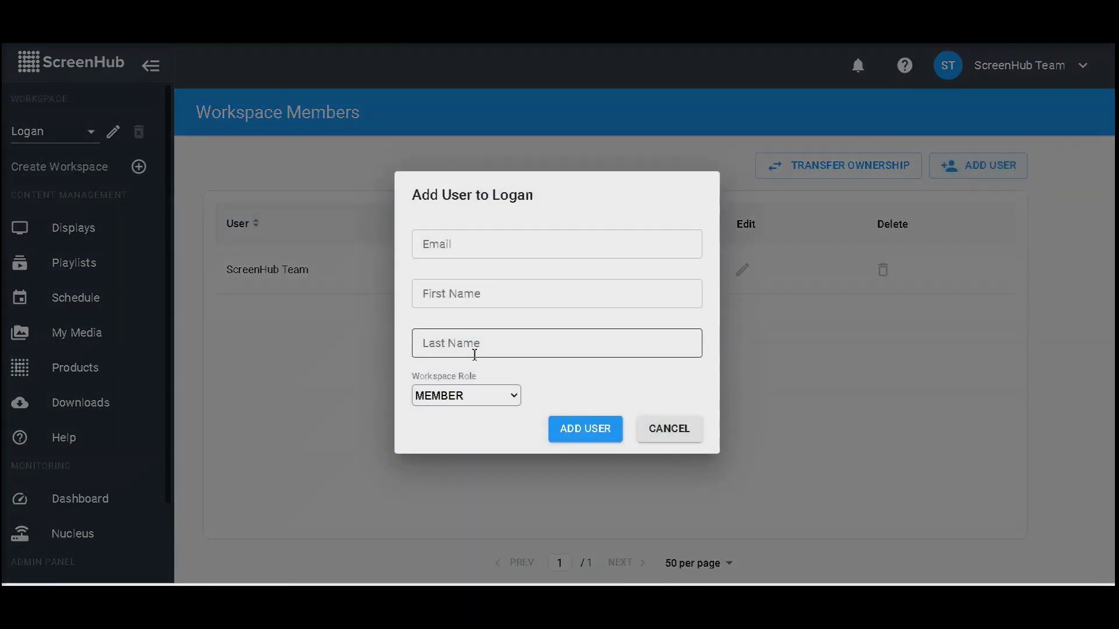
{"action": "left_click", "coordinate": [432, 389]}
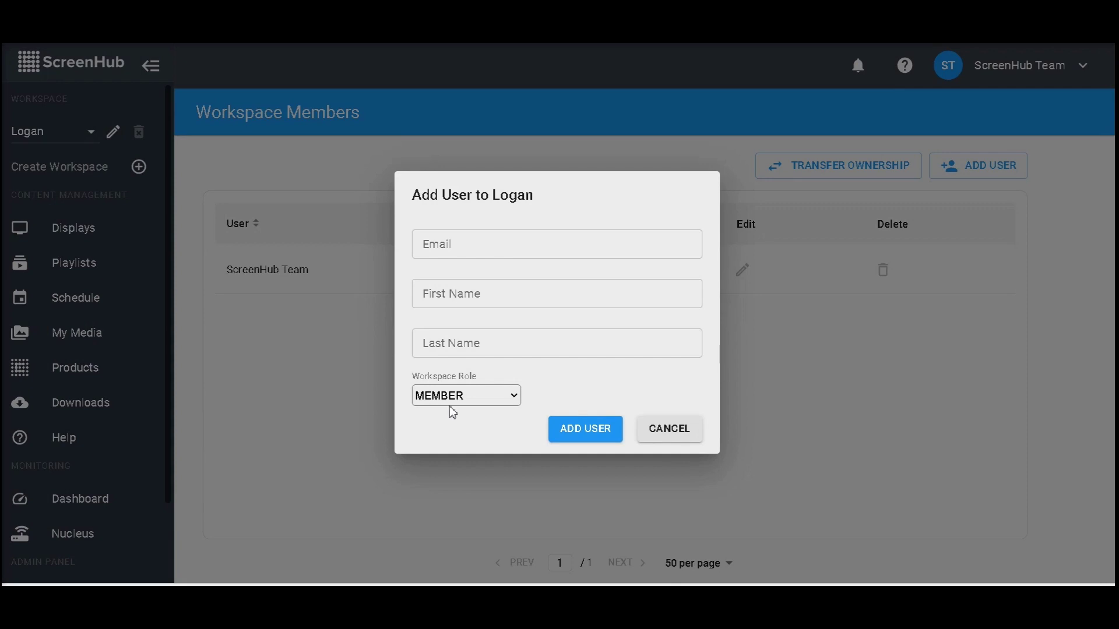
{"action": "left_click", "coordinate": [451, 400]}
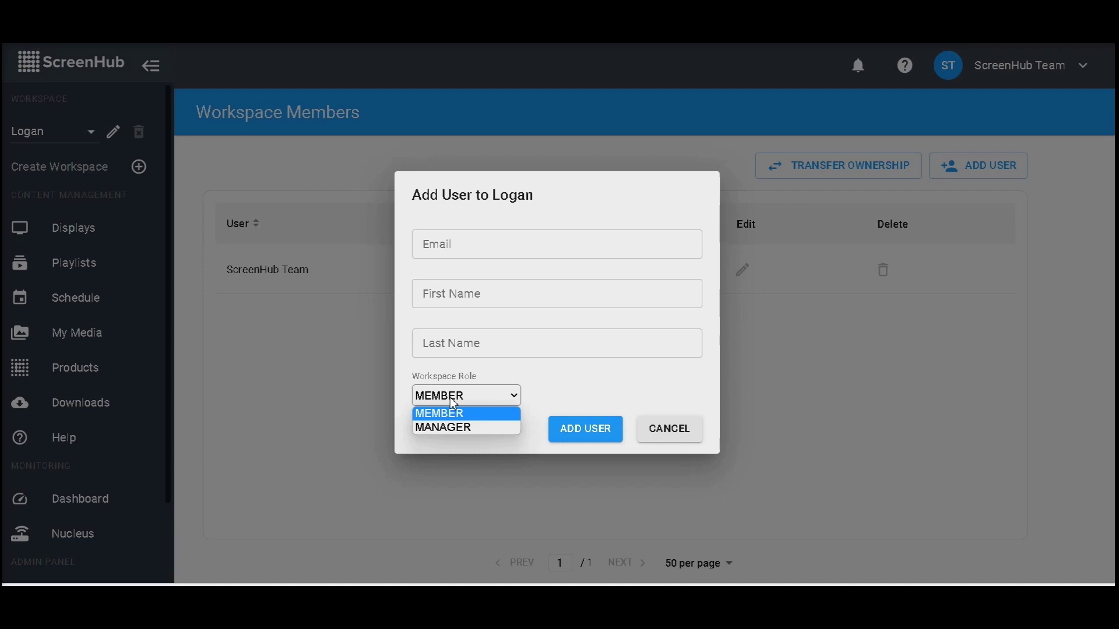
{"action": "left_click", "coordinate": [655, 431]}
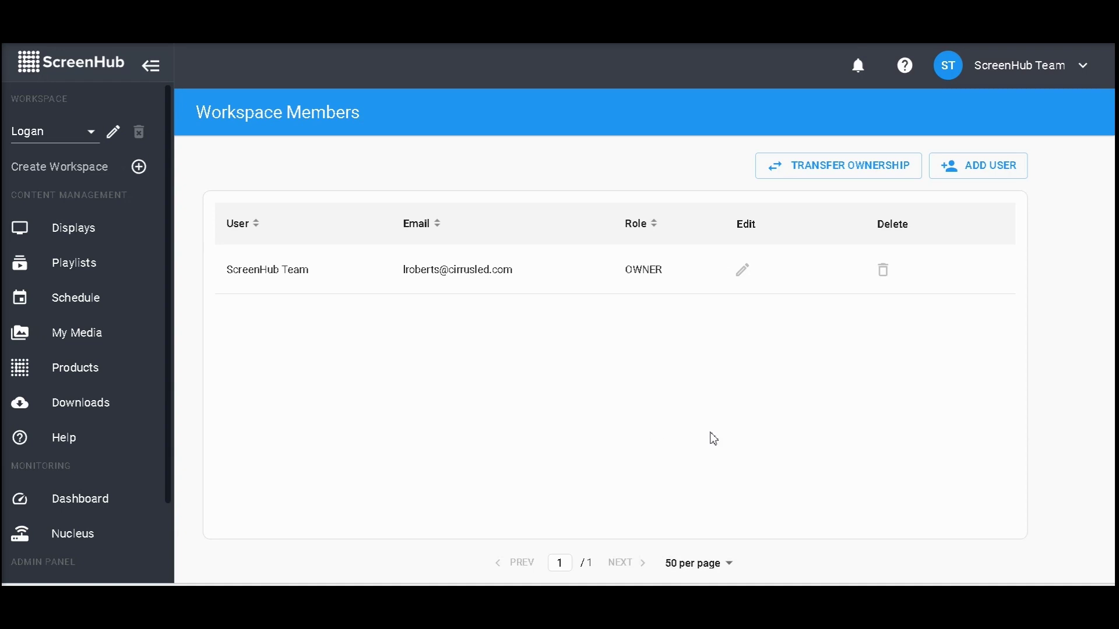
Go back to the Logan workspace's Displays page.
{"action": "left_click", "coordinate": [78, 240]}
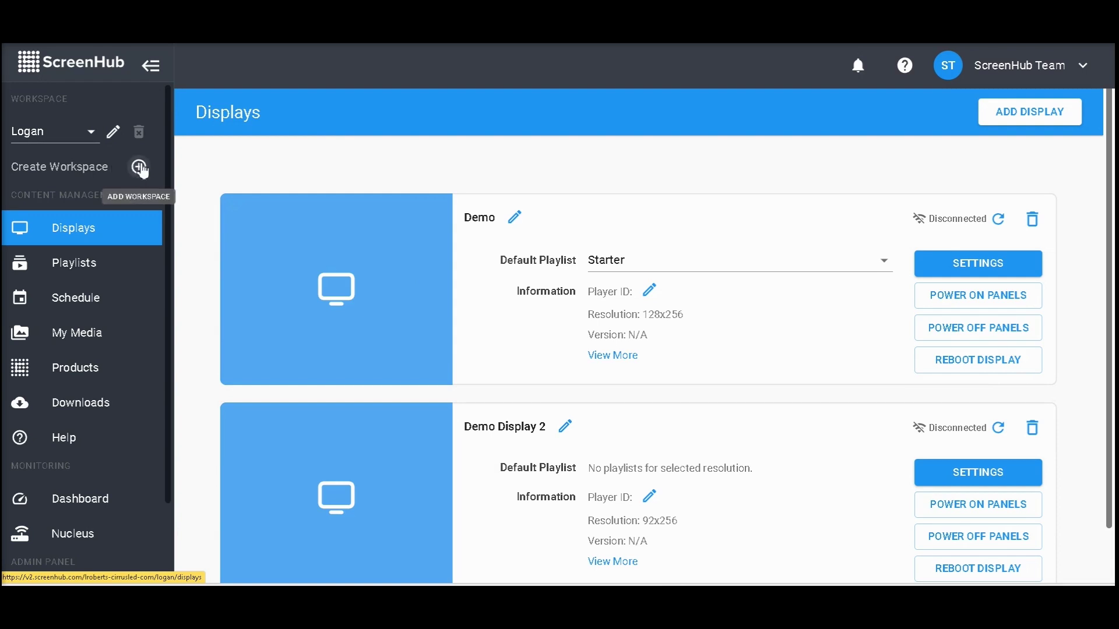
Create a new workspace named 'Demo'.
{"action": "left_click", "coordinate": [140, 167]}
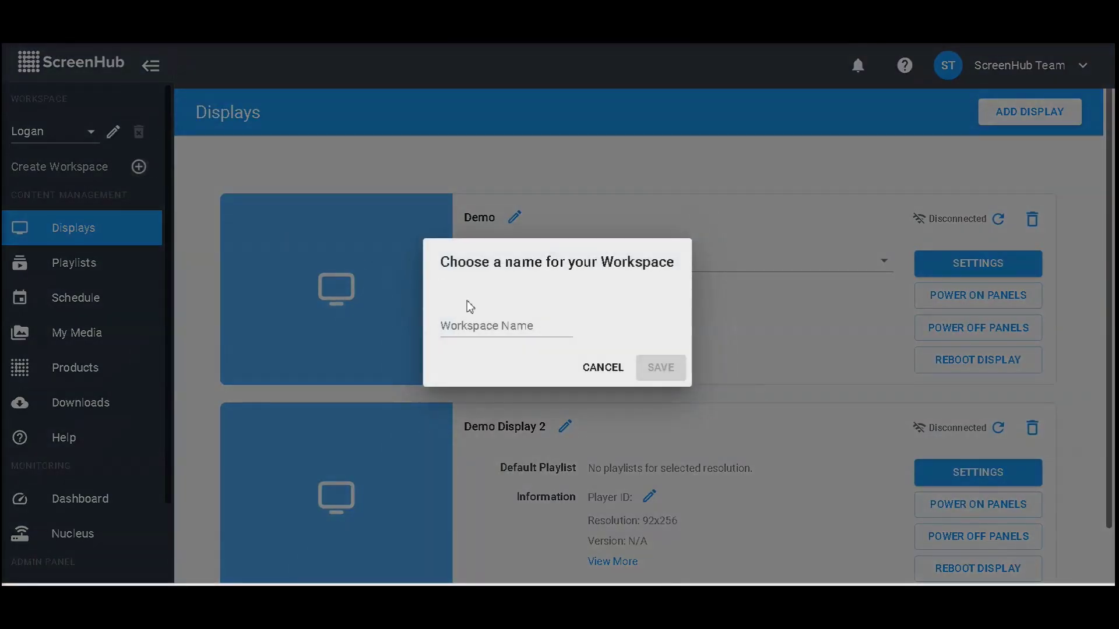
{"action": "left_click", "coordinate": [478, 321]}
{"action": "type", "text": "Demo"}
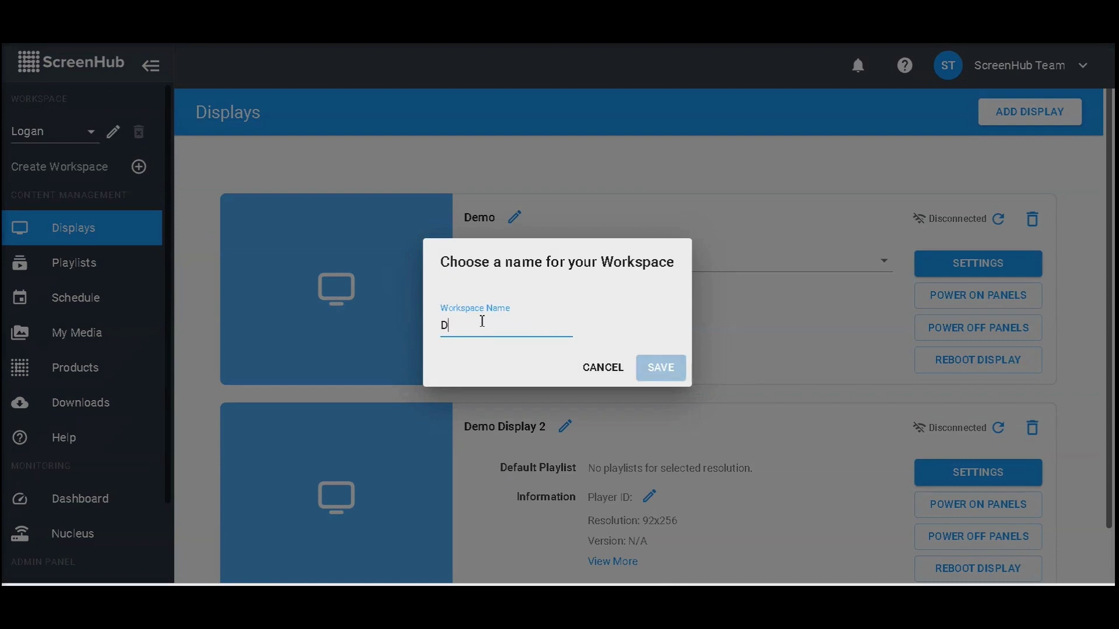
{"action": "left_click", "coordinate": [667, 369]}
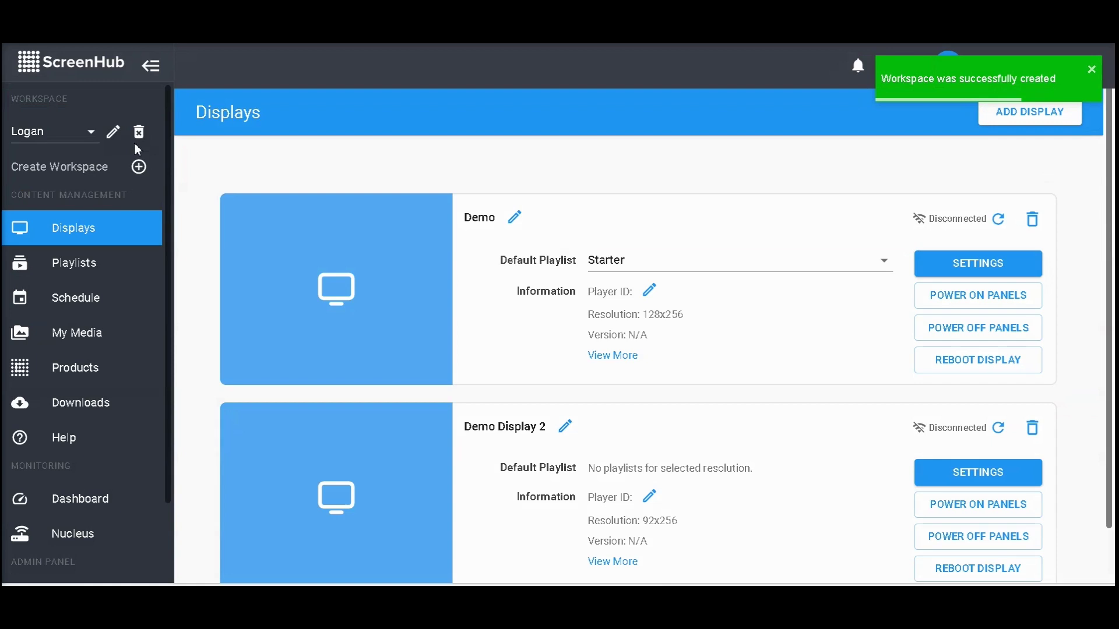
Switch to the empty Demo workspace, then back to Logan's displays.
{"action": "left_click", "coordinate": [75, 135]}
{"action": "left_click", "coordinate": [30, 159]}
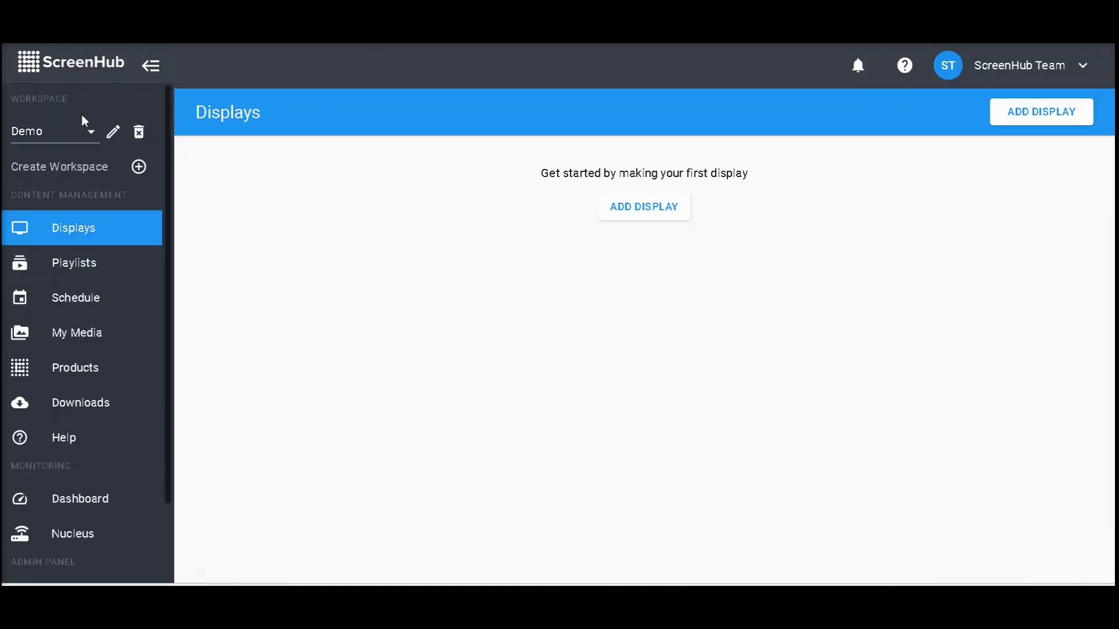
{"action": "left_click", "coordinate": [46, 132]}
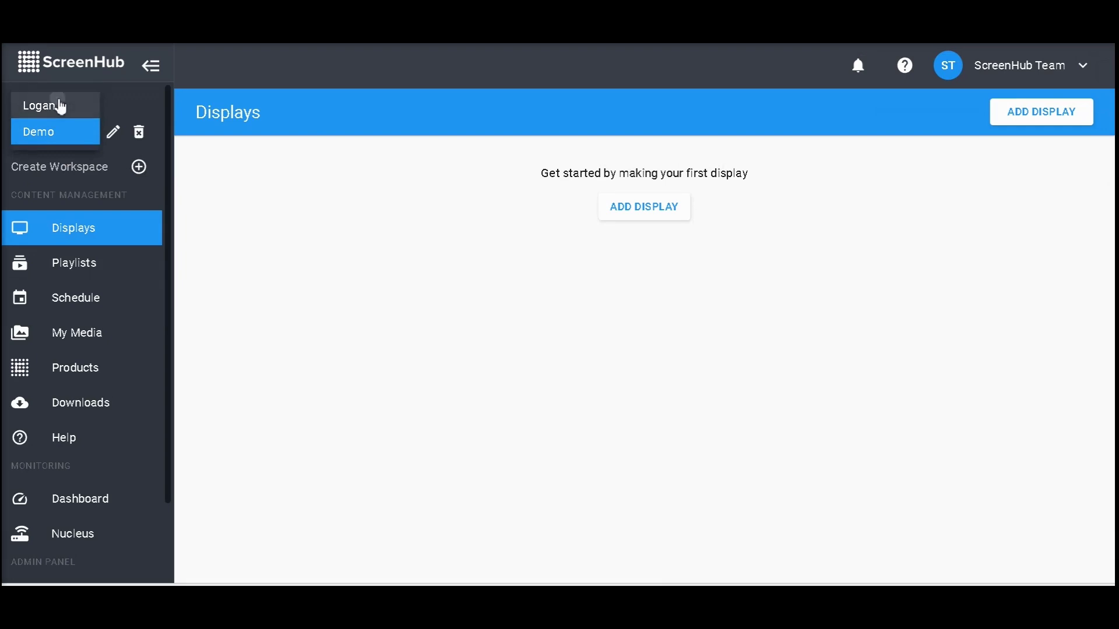
{"action": "left_click", "coordinate": [59, 106]}
{"action": "scroll", "coordinate": [511, 402], "scroll_direction": "down", "scroll_amount": 1}
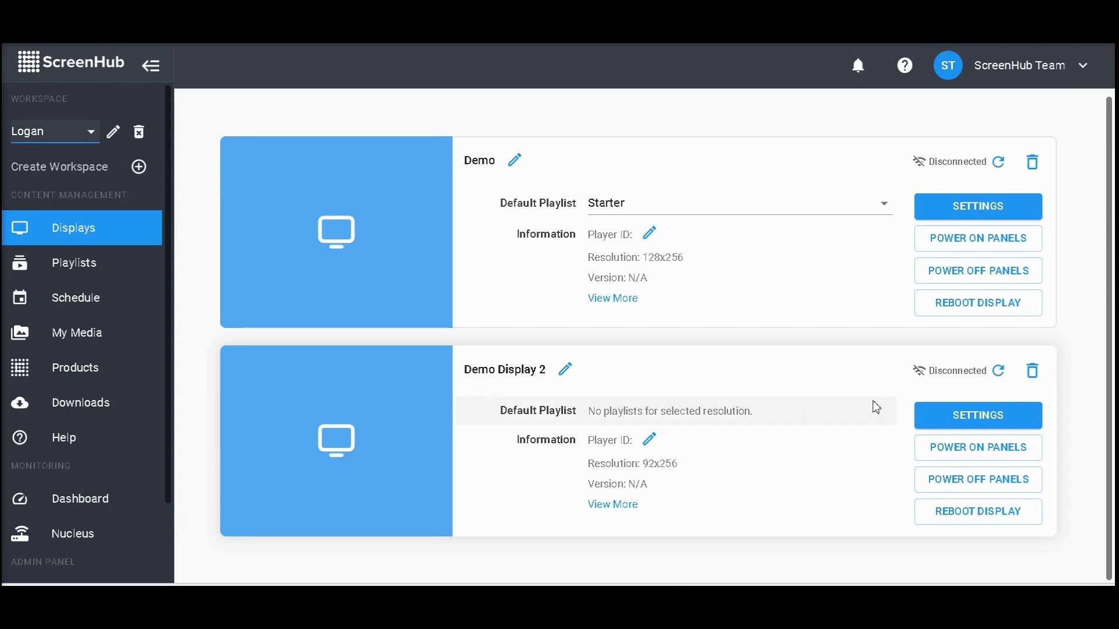
{"action": "left_click", "coordinate": [932, 418]}
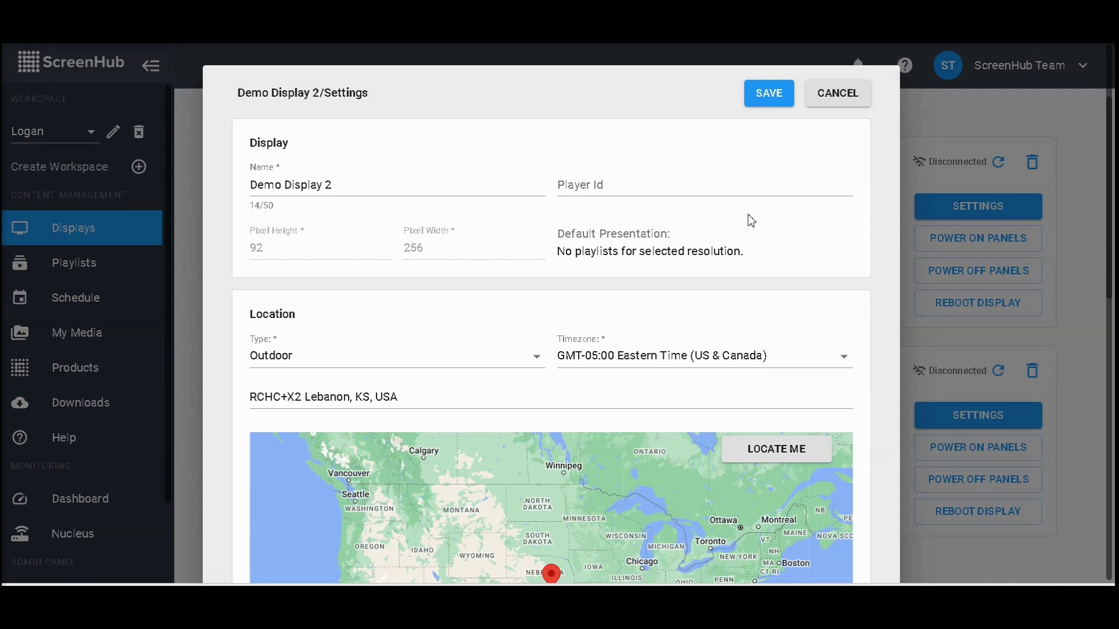
{"action": "left_click", "coordinate": [647, 185]}
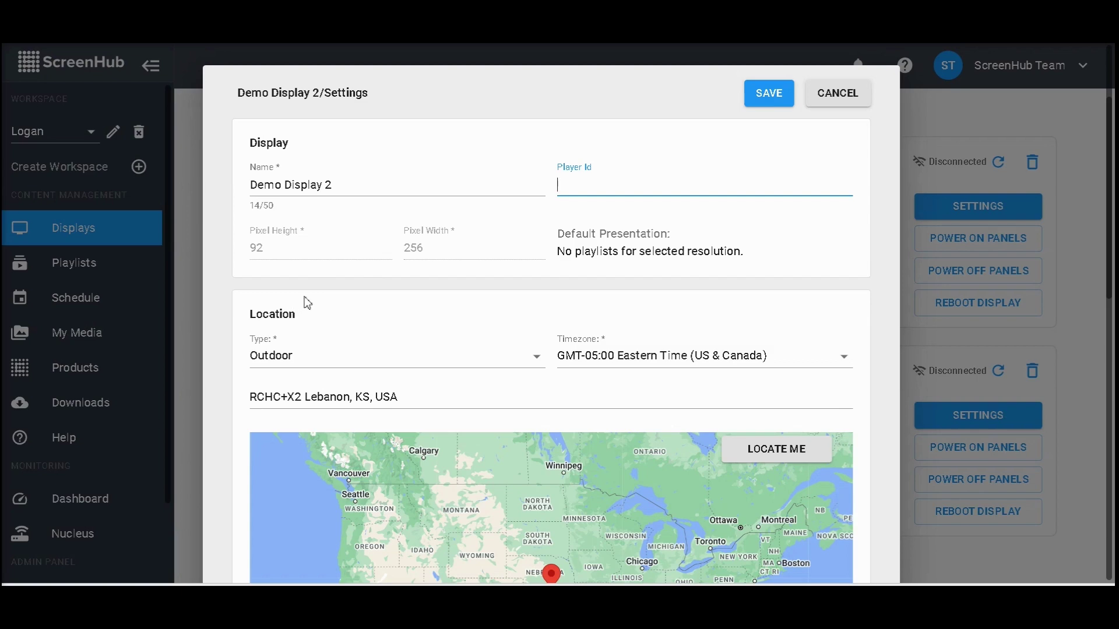
{"action": "scroll", "coordinate": [306, 308], "scroll_direction": "down", "scroll_amount": 2}
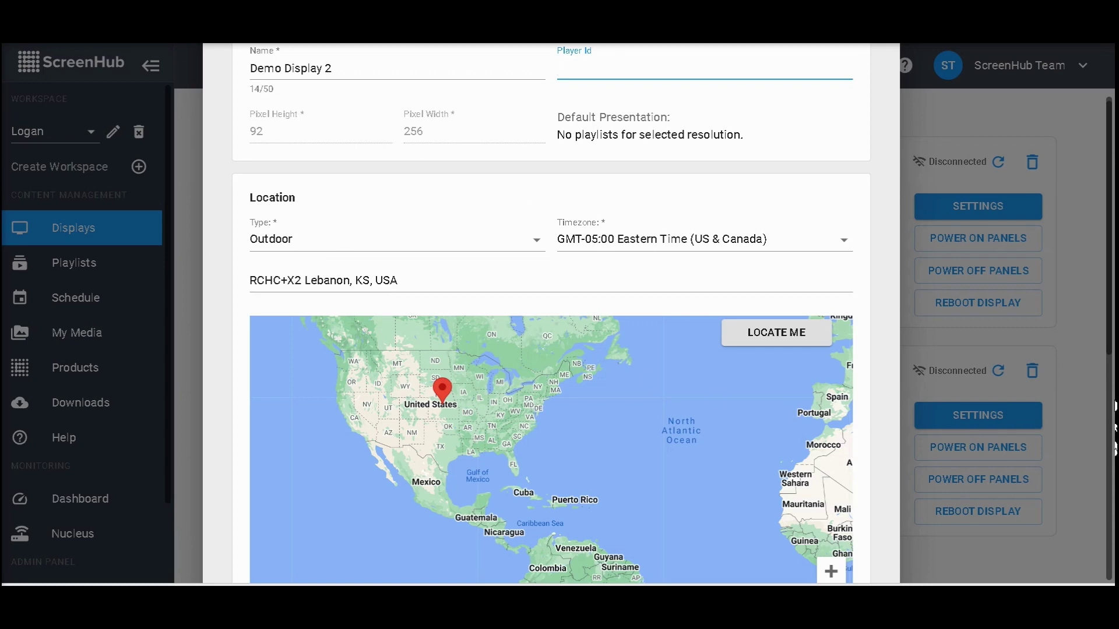
{"action": "left_click", "coordinate": [1074, 368]}
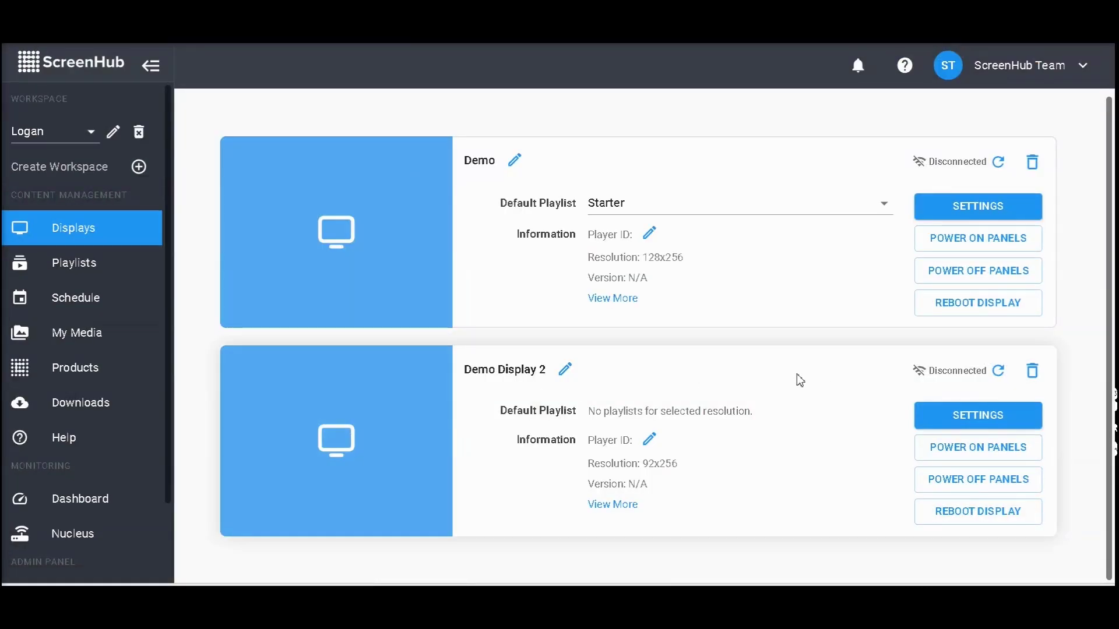
Permanently delete Demo Display 2, leaving only the Demo display in Logan.
{"action": "left_click", "coordinate": [1030, 376]}
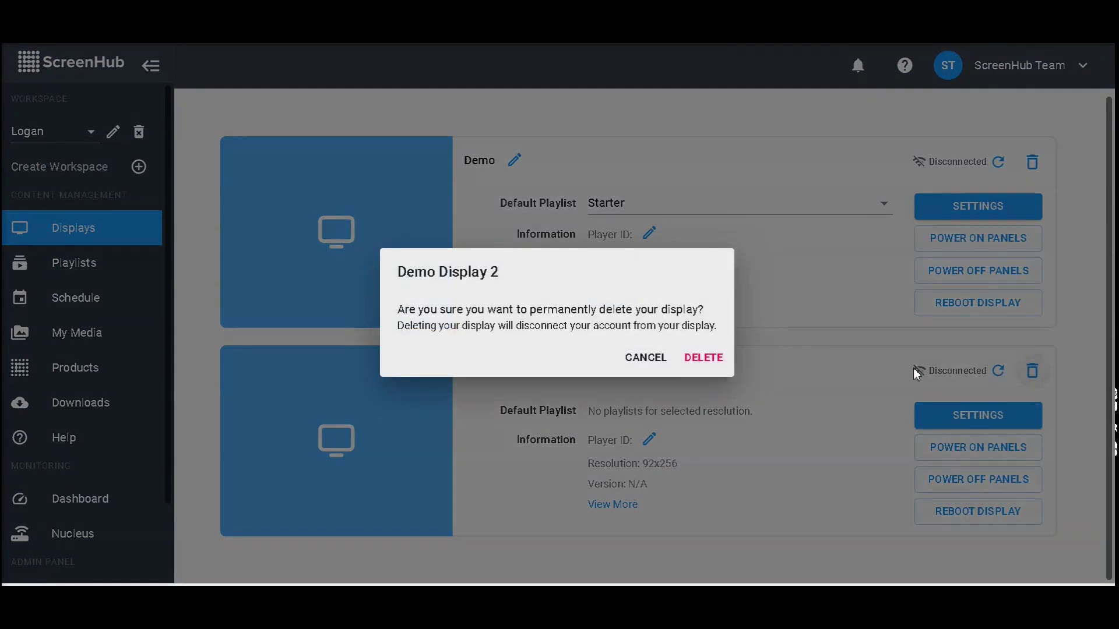
{"action": "left_click", "coordinate": [699, 358]}
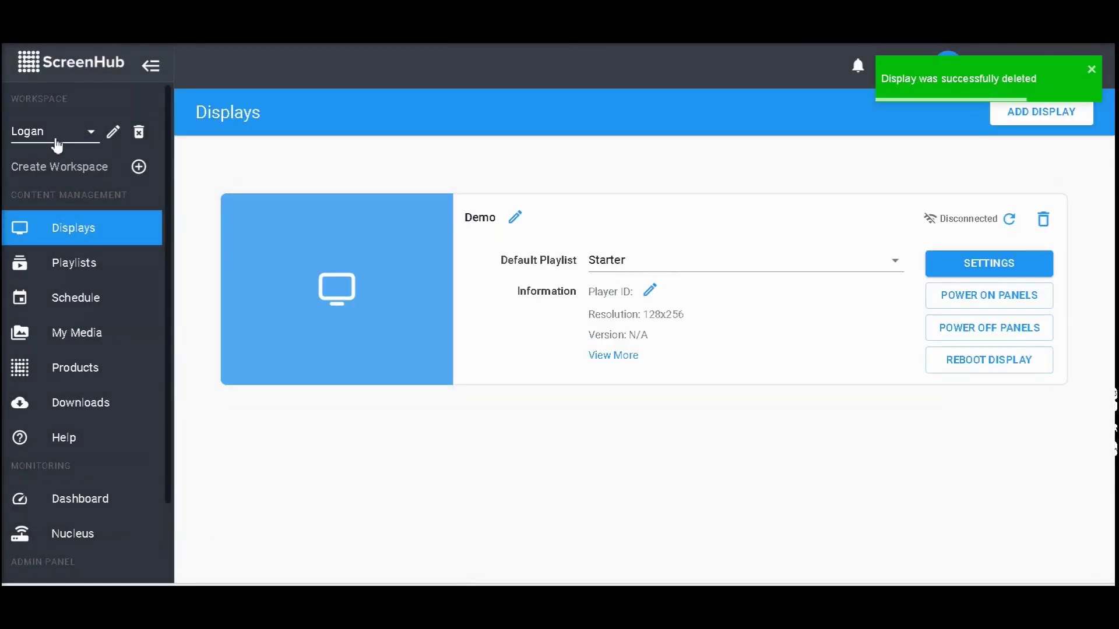
{"action": "left_click", "coordinate": [55, 143]}
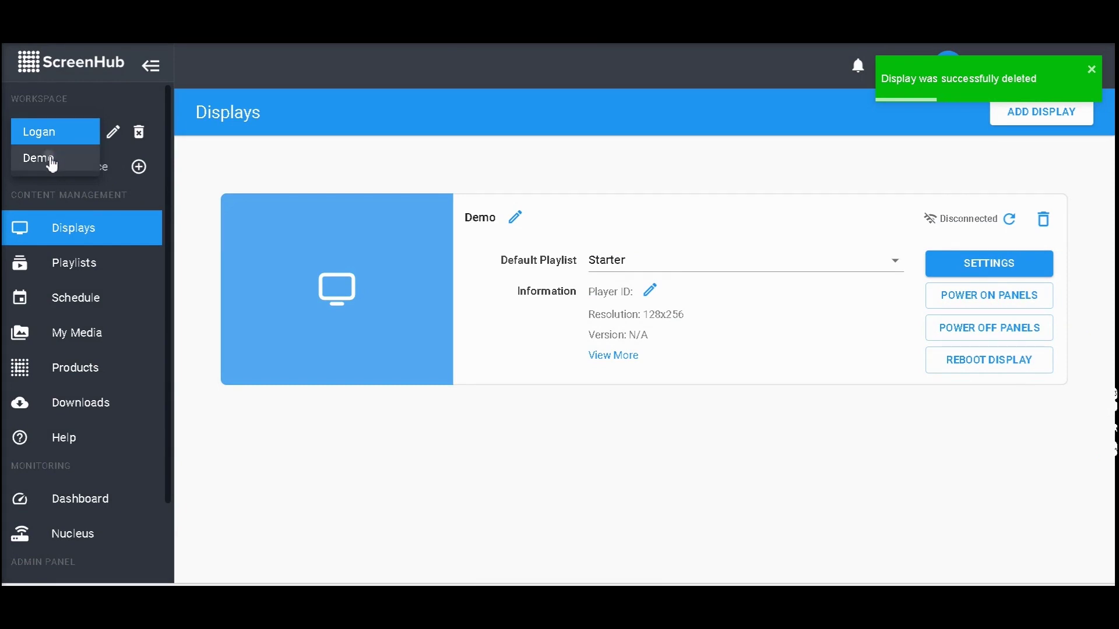
In the Demo workspace, start a new display named 'Display'.
{"action": "left_click", "coordinate": [52, 158]}
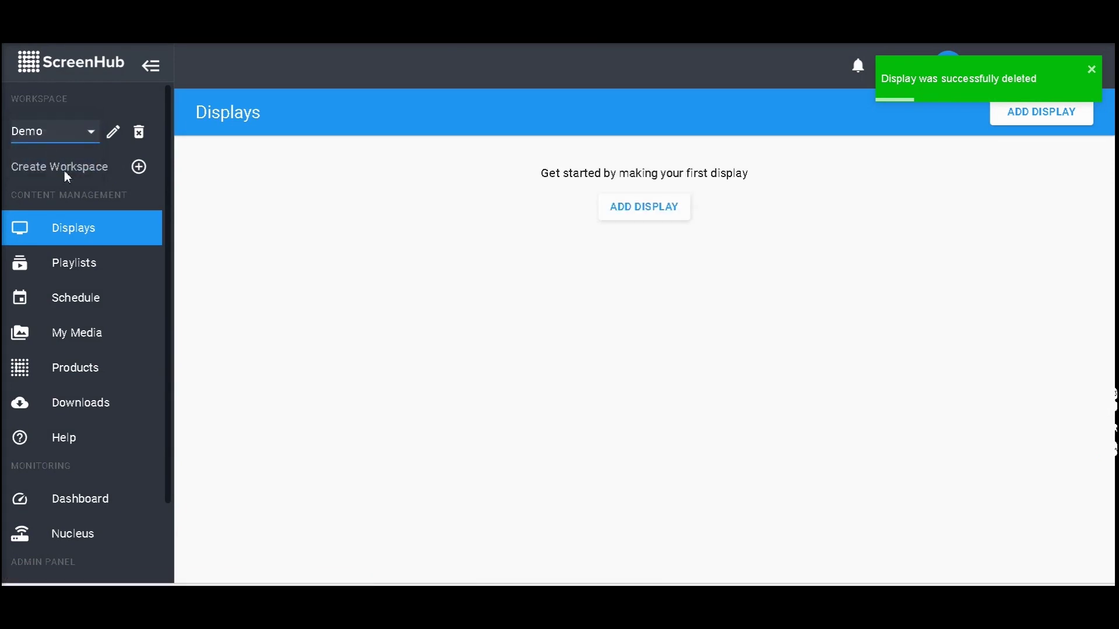
{"action": "left_click", "coordinate": [633, 221]}
{"action": "left_click", "coordinate": [377, 192]}
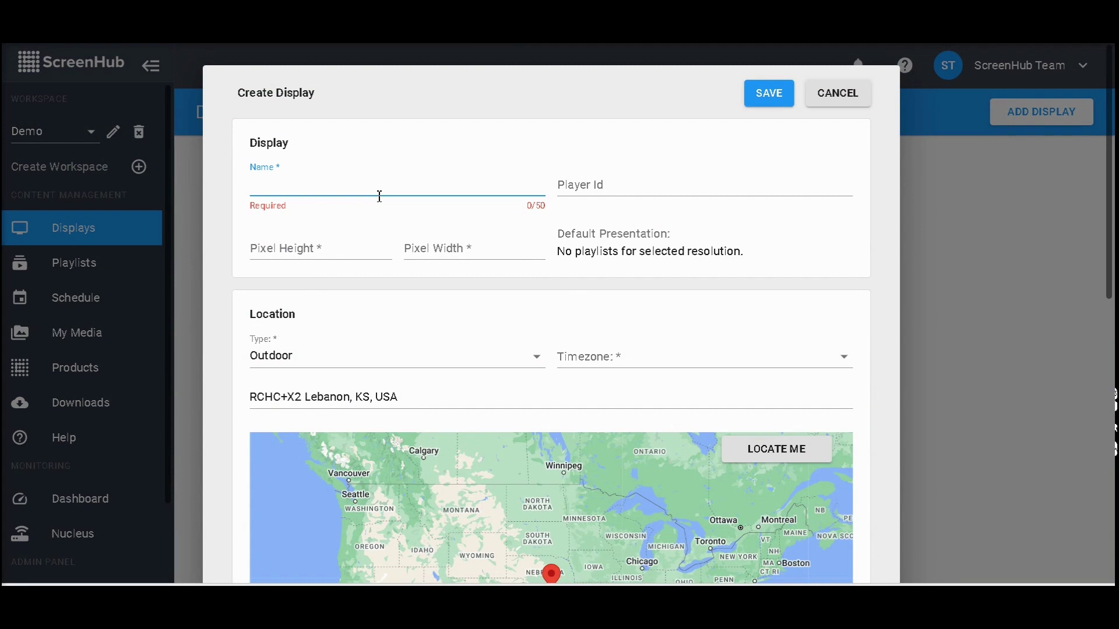
{"action": "type", "text": "Display"}
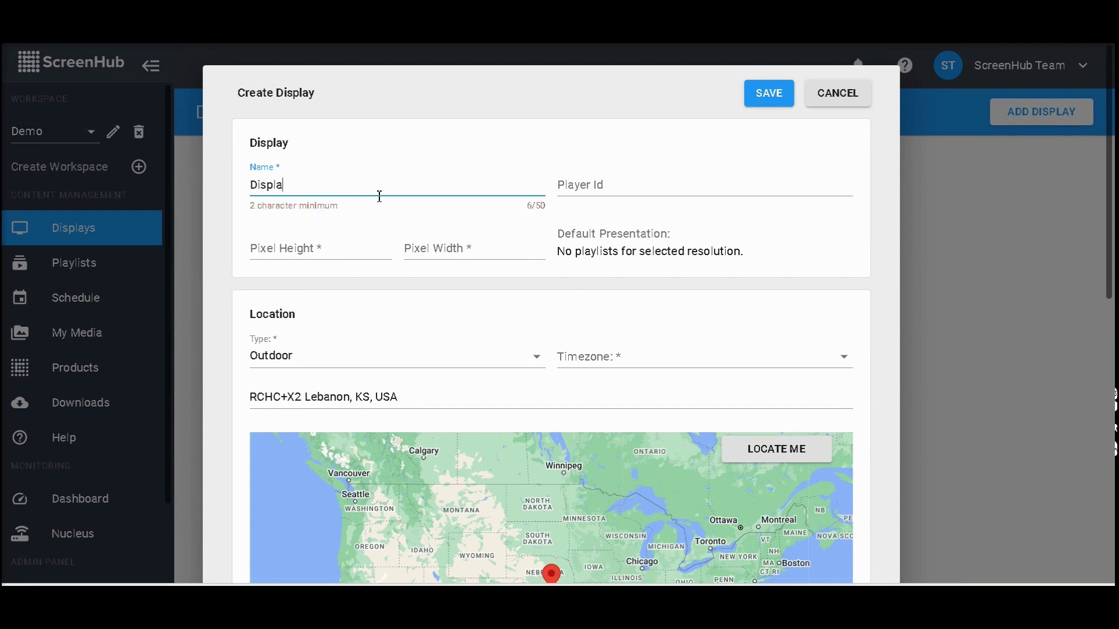
Give the display height 96, width 256 and GMT-05:00 Eastern Time, and save it.
{"action": "left_click", "coordinate": [604, 187]}
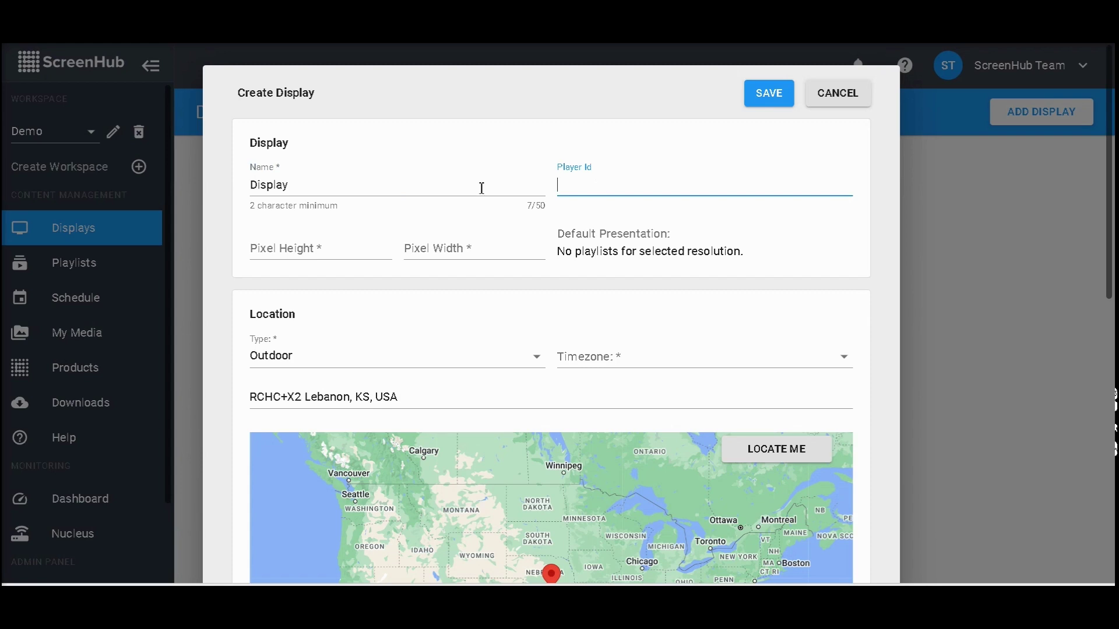
{"action": "left_click", "coordinate": [305, 247]}
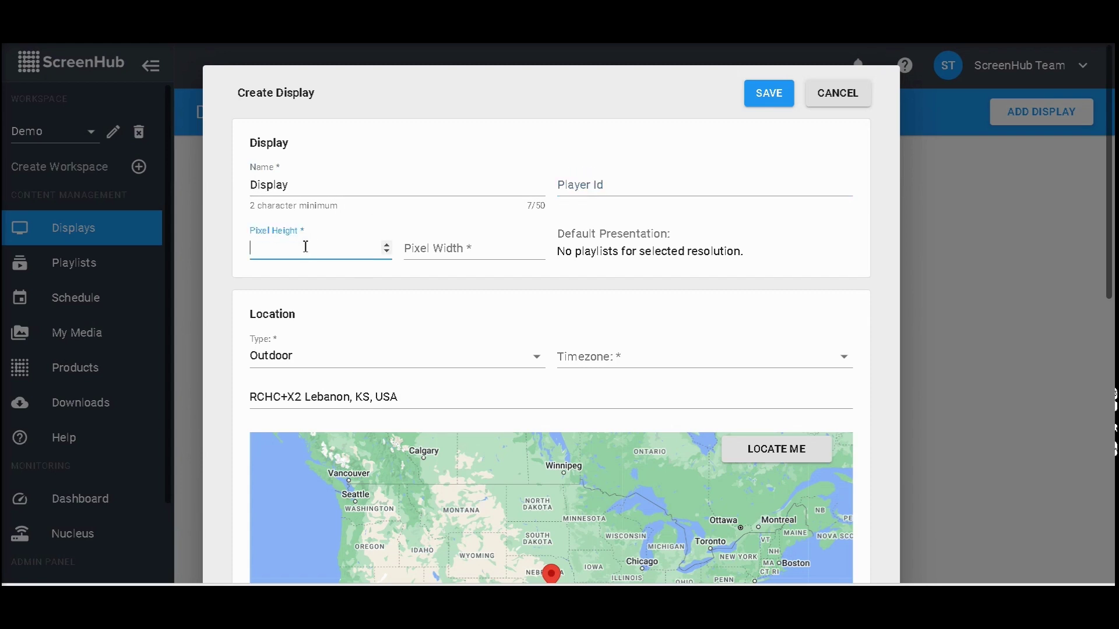
{"action": "type", "text": "96"}
{"action": "left_click", "coordinate": [428, 252]}
{"action": "type", "text": "256"}
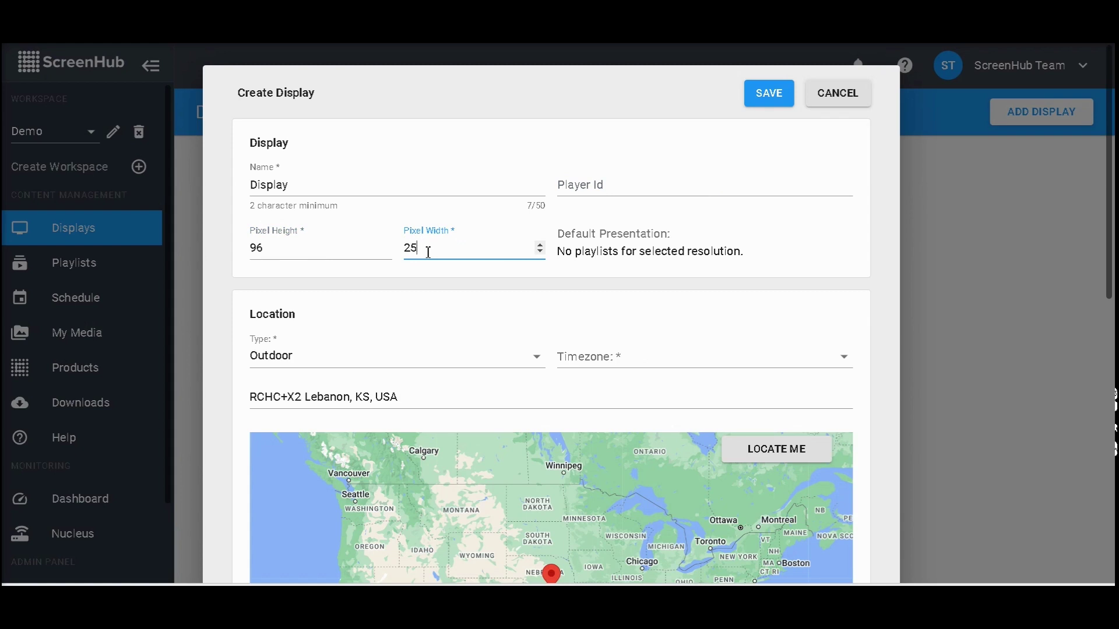
{"action": "left_click", "coordinate": [576, 362]}
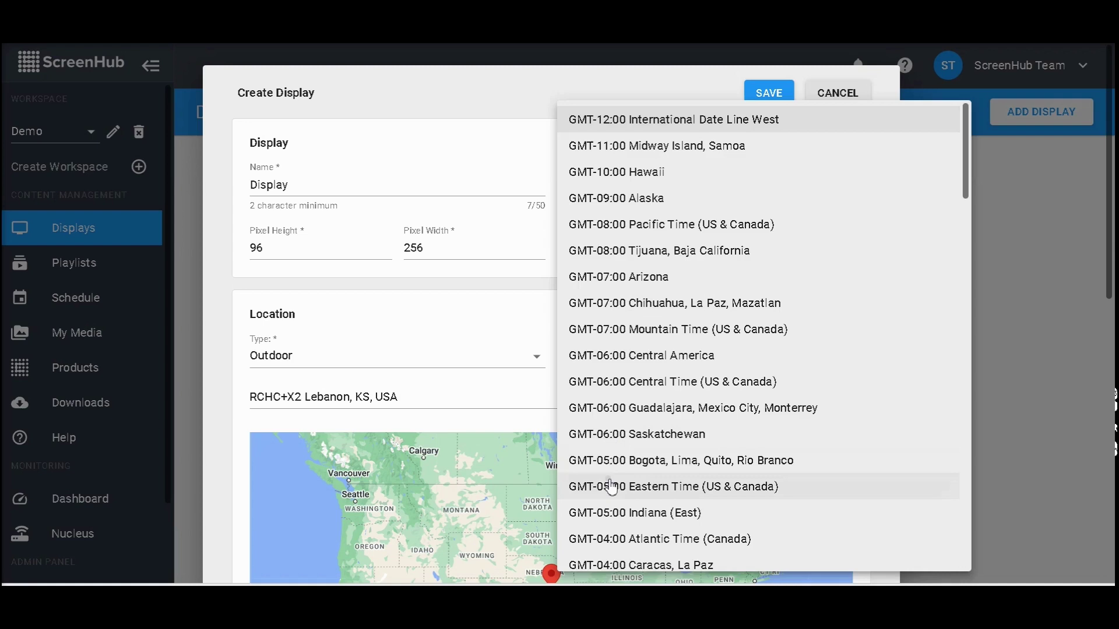
{"action": "left_click", "coordinate": [610, 484]}
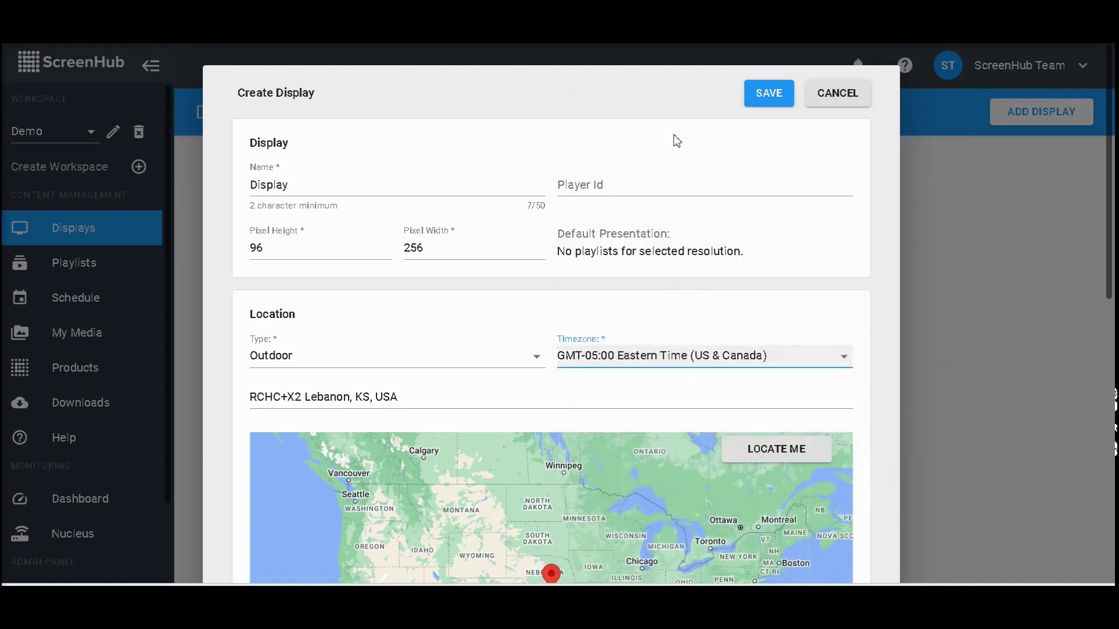
{"action": "left_click", "coordinate": [756, 100]}
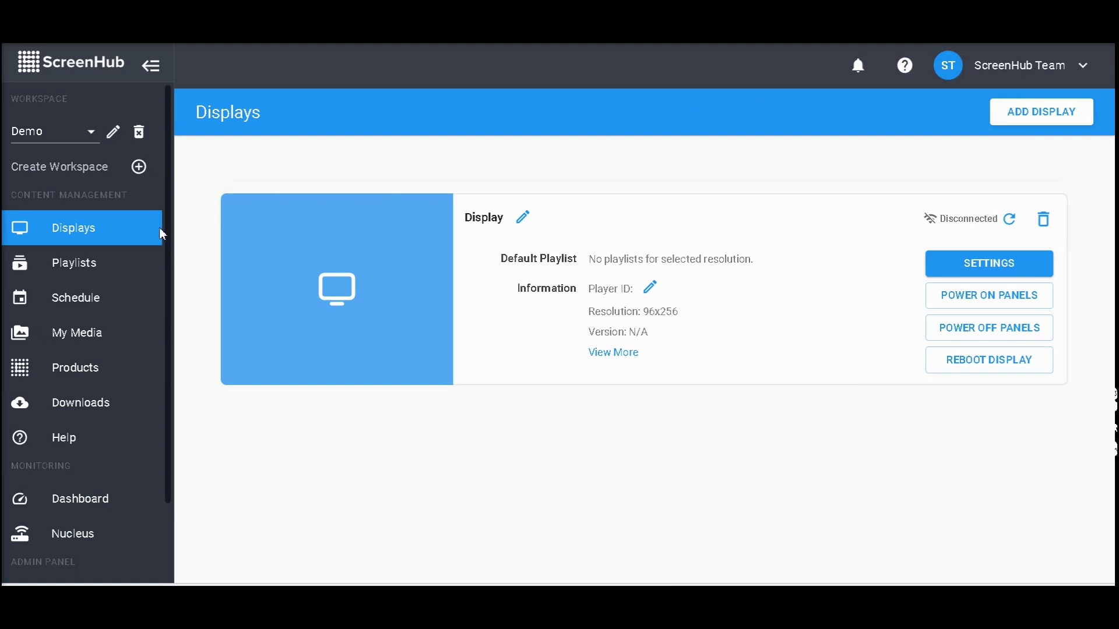
Visit Playlists and Displays, then toggle between Demo and Logan workspaces, ending on Logan.
{"action": "left_click", "coordinate": [78, 263]}
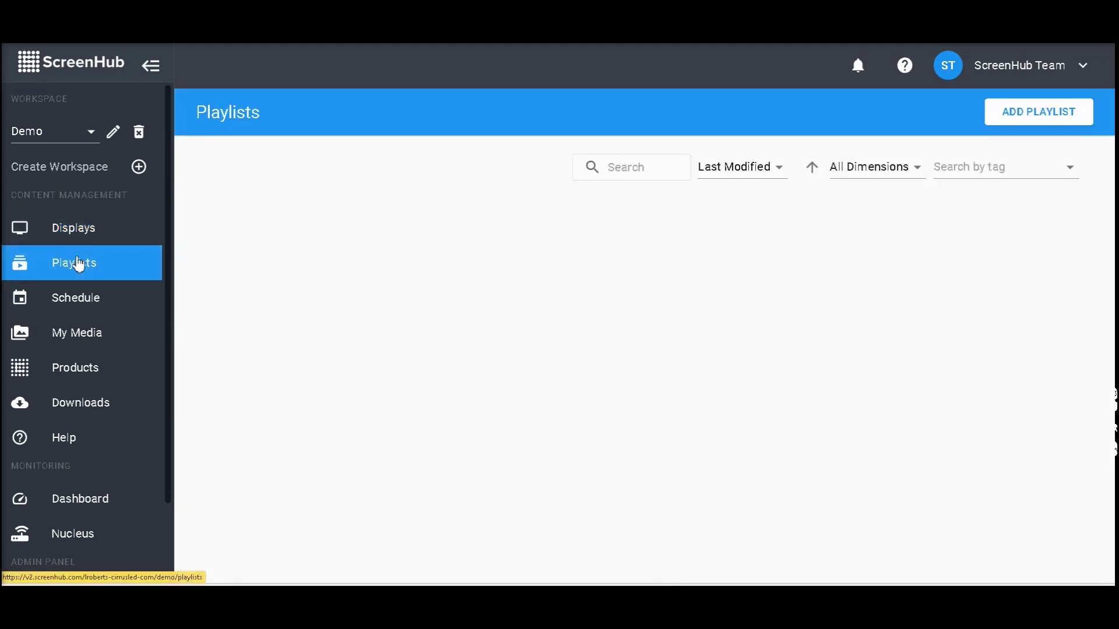
{"action": "left_click", "coordinate": [82, 228]}
{"action": "left_click", "coordinate": [50, 130]}
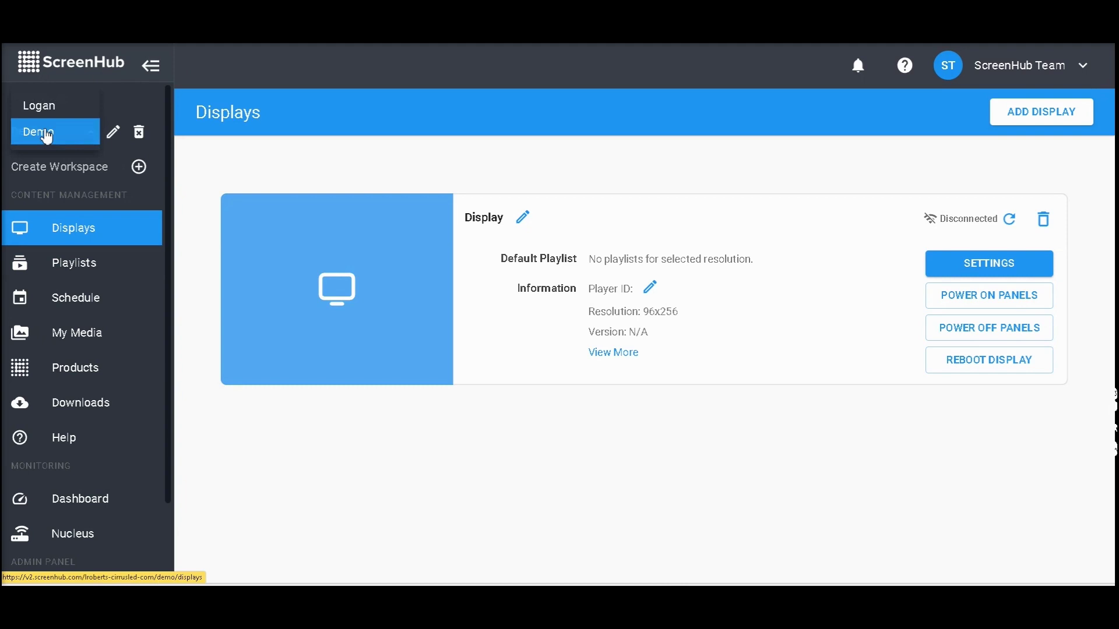
{"action": "left_click", "coordinate": [47, 107]}
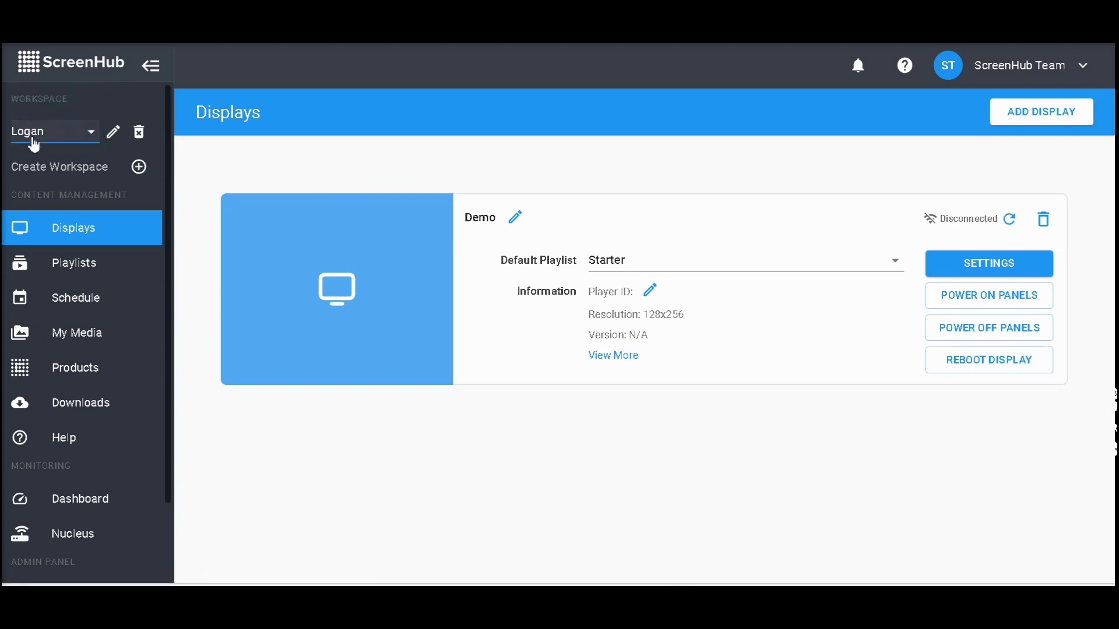
{"action": "left_click", "coordinate": [34, 143]}
{"action": "left_click", "coordinate": [36, 168]}
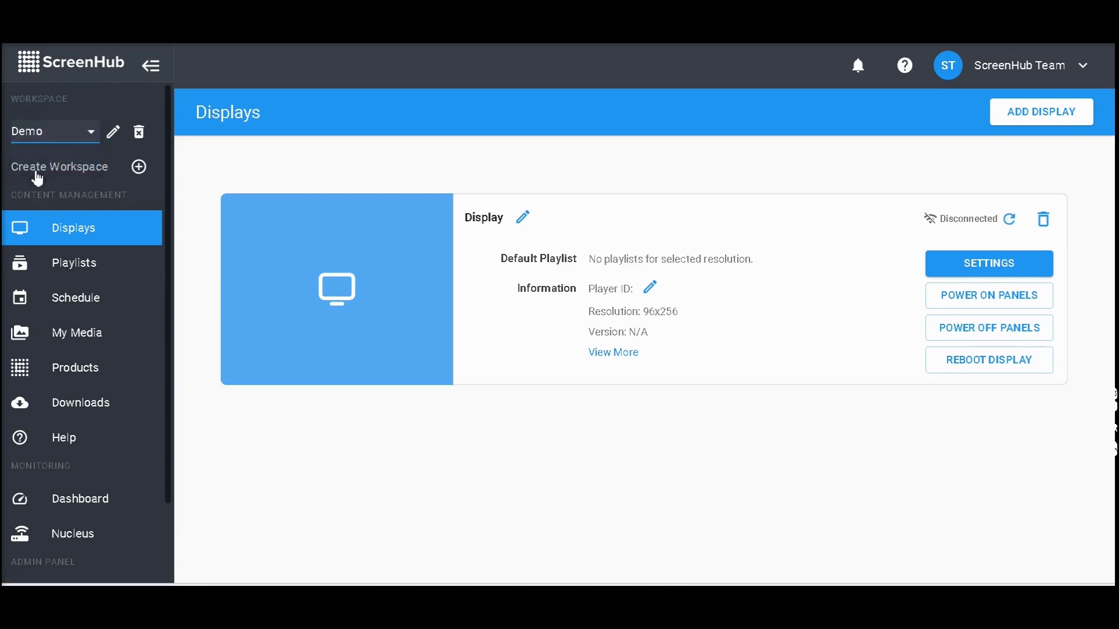
{"action": "left_click", "coordinate": [37, 133]}
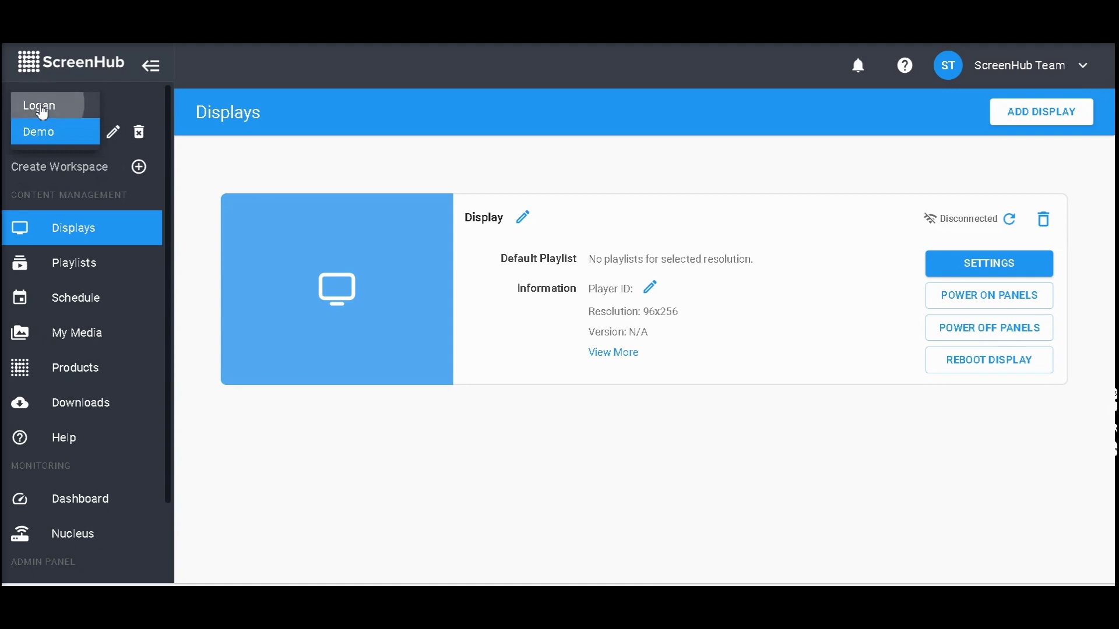
{"action": "left_click", "coordinate": [42, 111]}
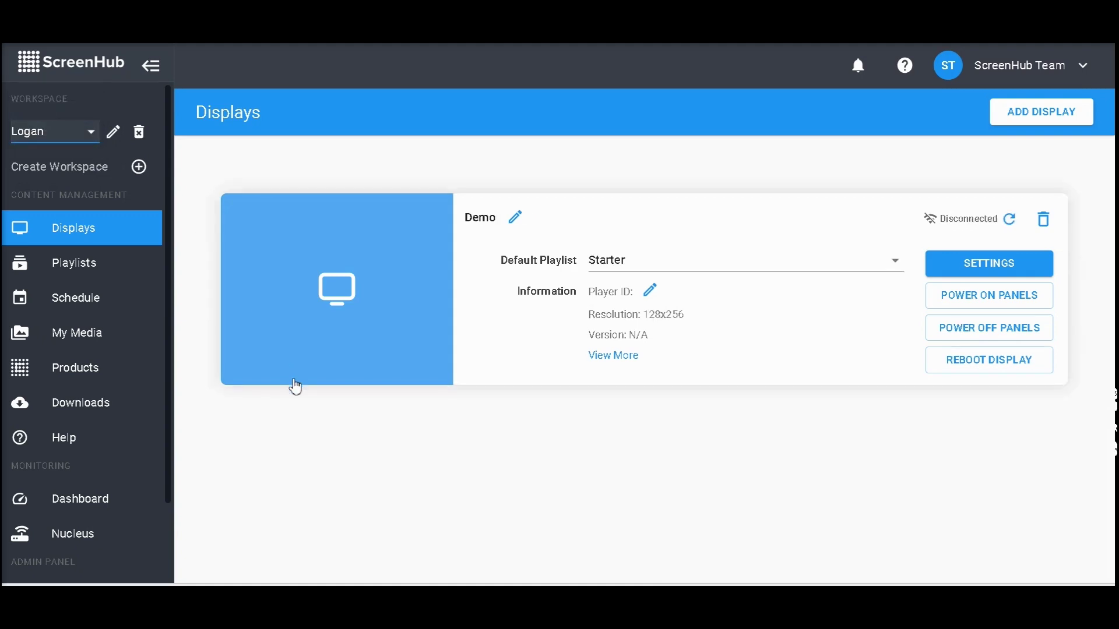